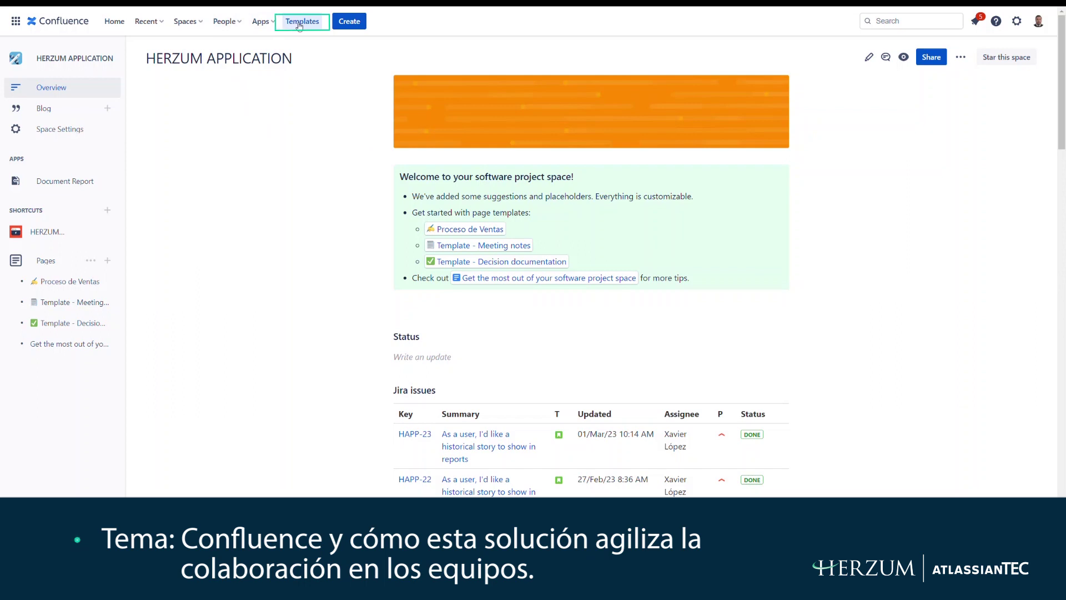
- Filter the page templates to the Software development / IT category and preview the Product requirements template
left_click(299, 25)
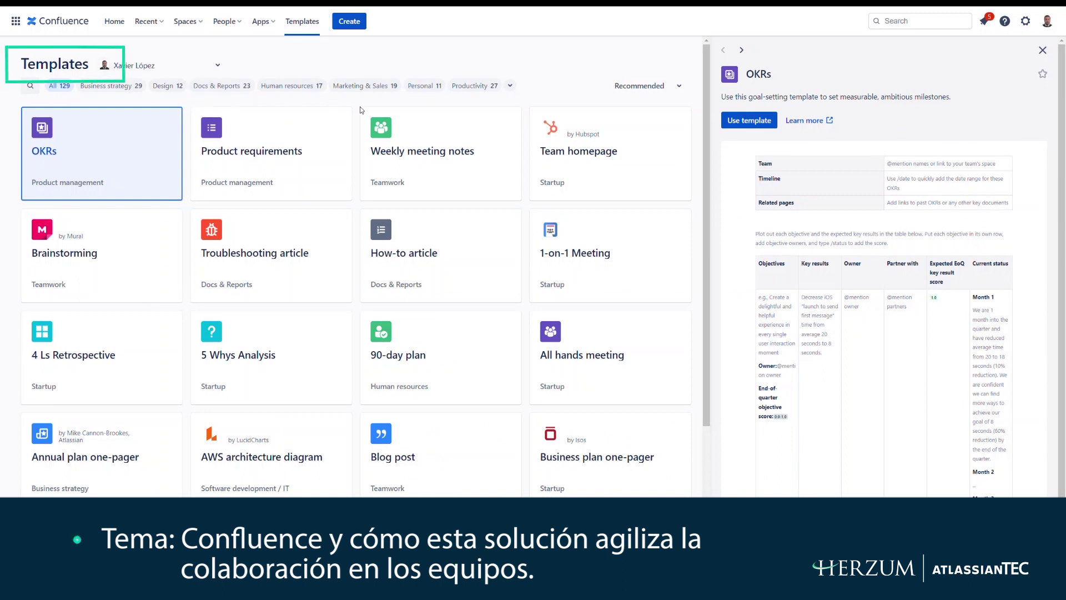
left_click(510, 85)
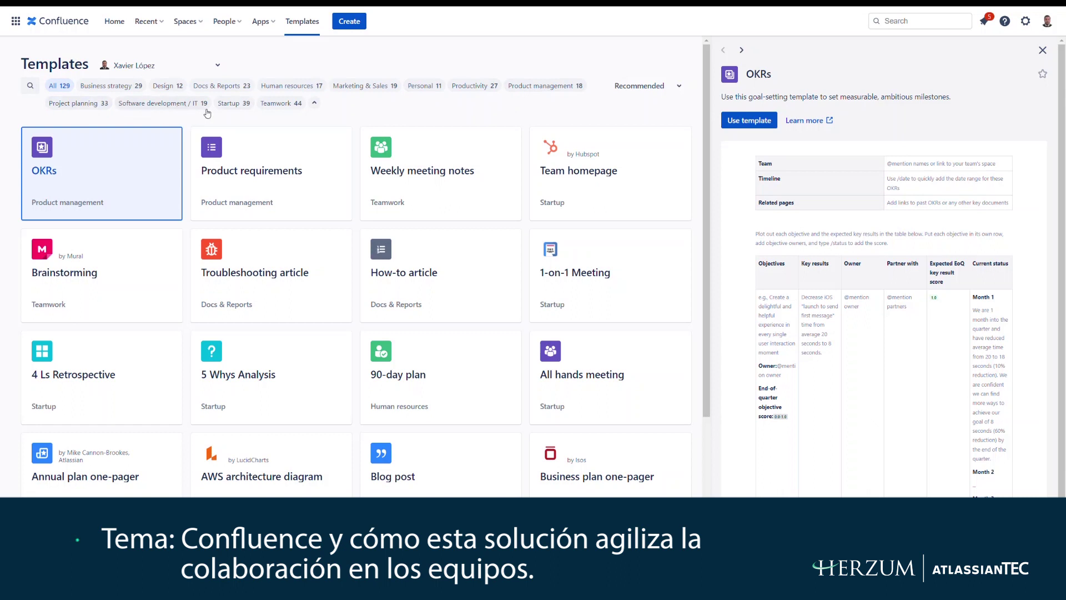
left_click(173, 103)
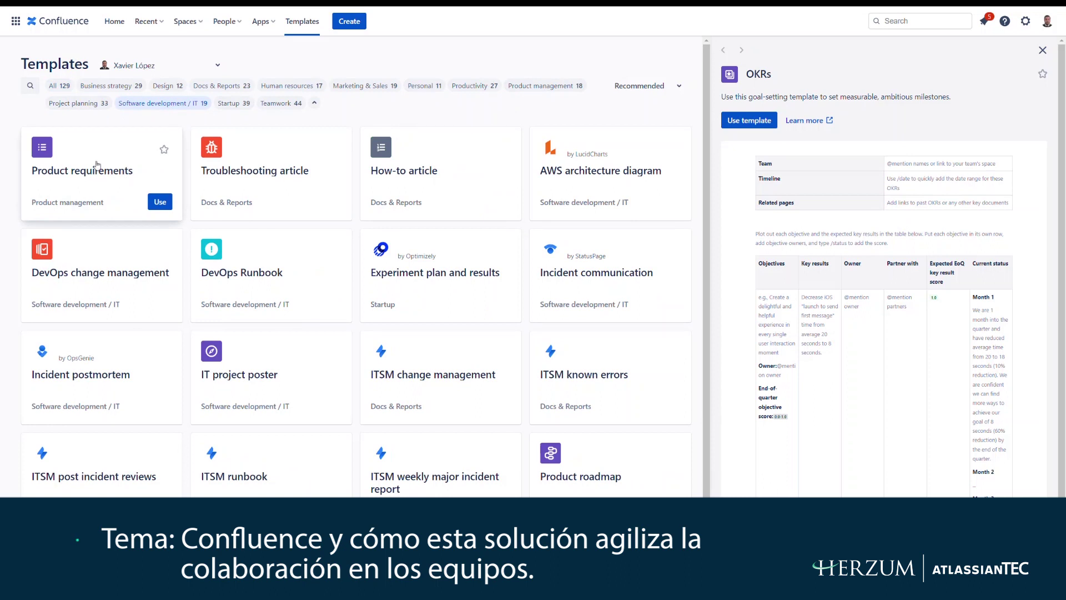
left_click(96, 164)
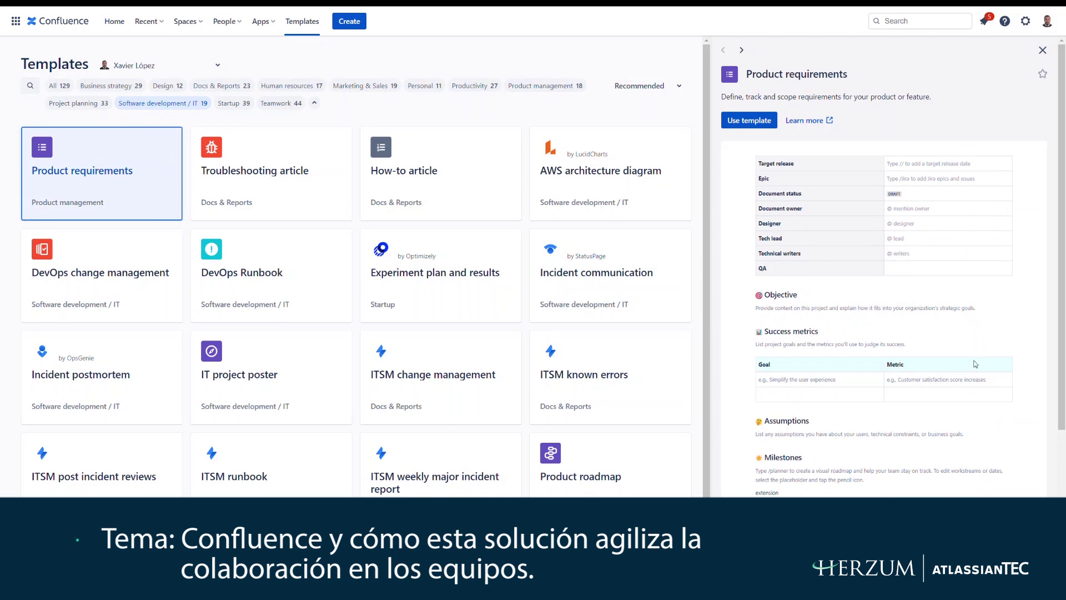
scroll(911, 344, "down", 3)
scroll(842, 325, "up", 3)
scroll(842, 323, "down", 3)
scroll(841, 324, "up", 3)
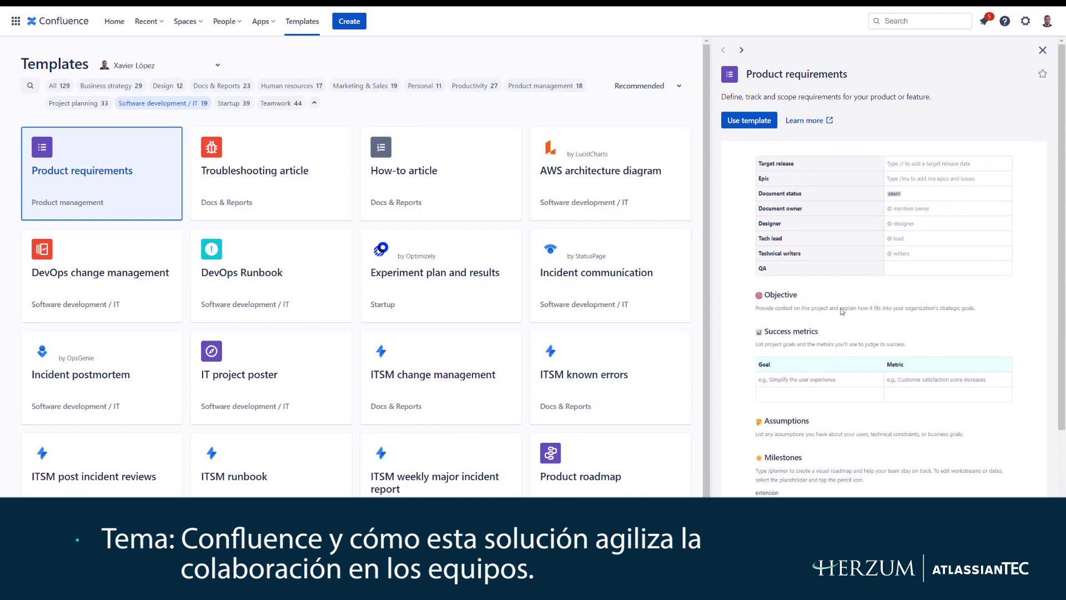
- Create a page from the Product requirements template and look over its properties table and sections
left_click(747, 121)
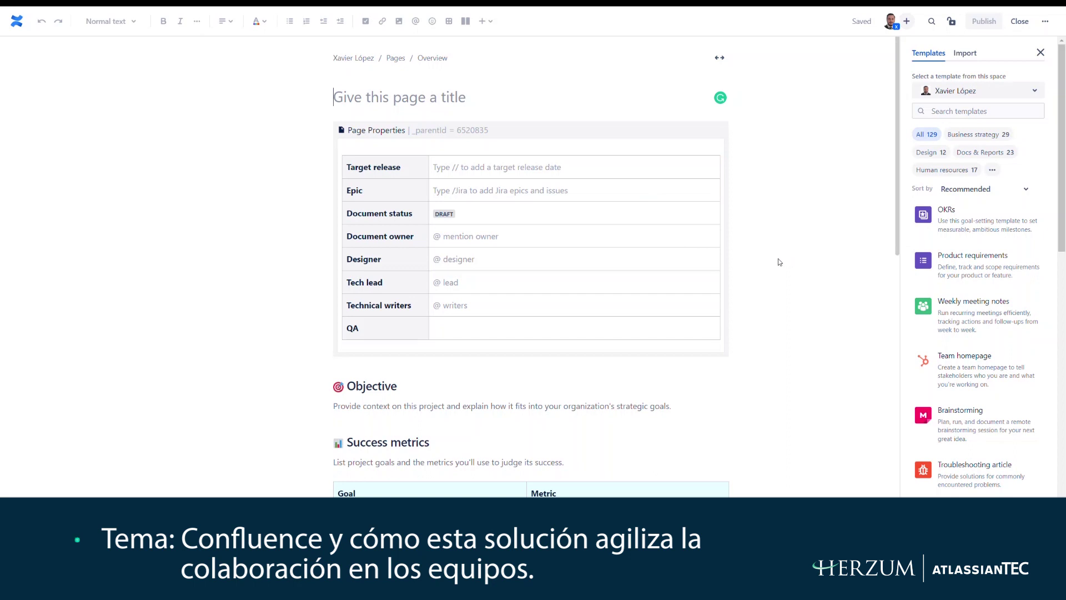
mouse_move(355, 113)
scroll(520, 376, "down", 5)
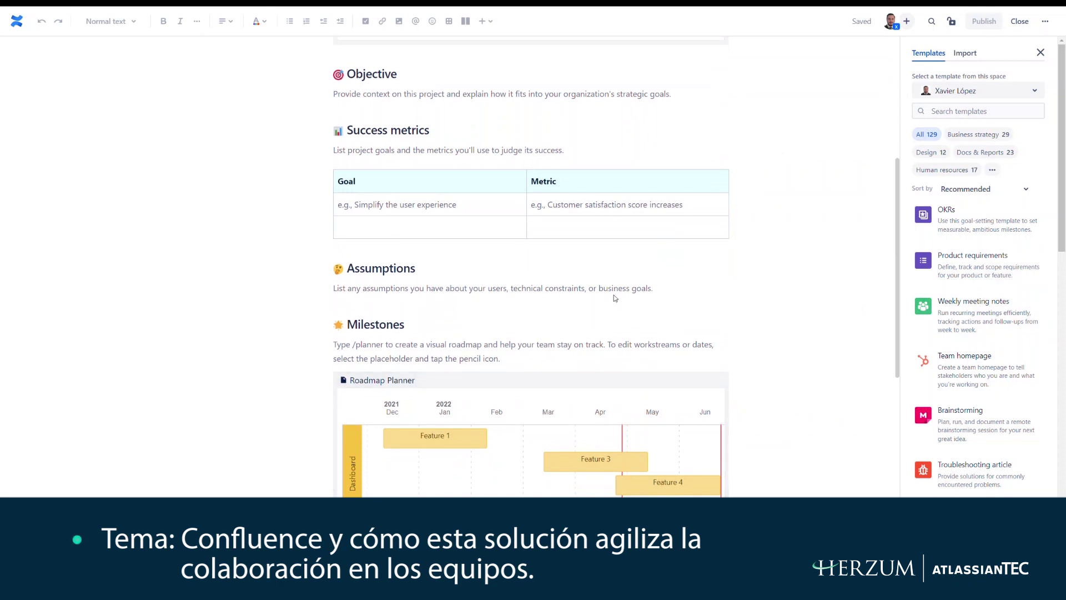
scroll(557, 322, "up", 5)
left_click(557, 322)
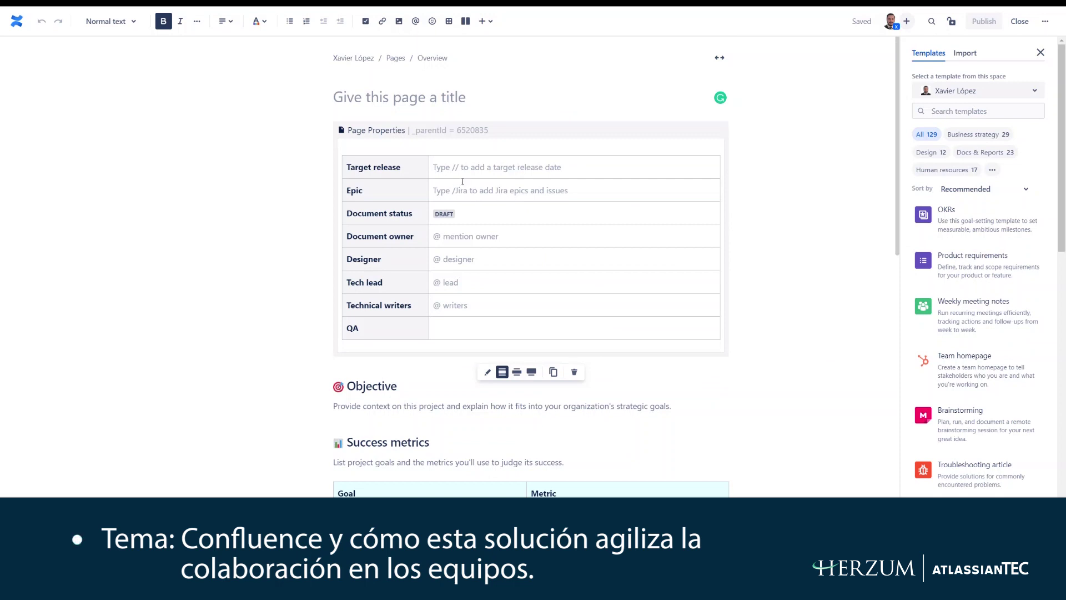
left_click_drag(433, 167, 532, 167)
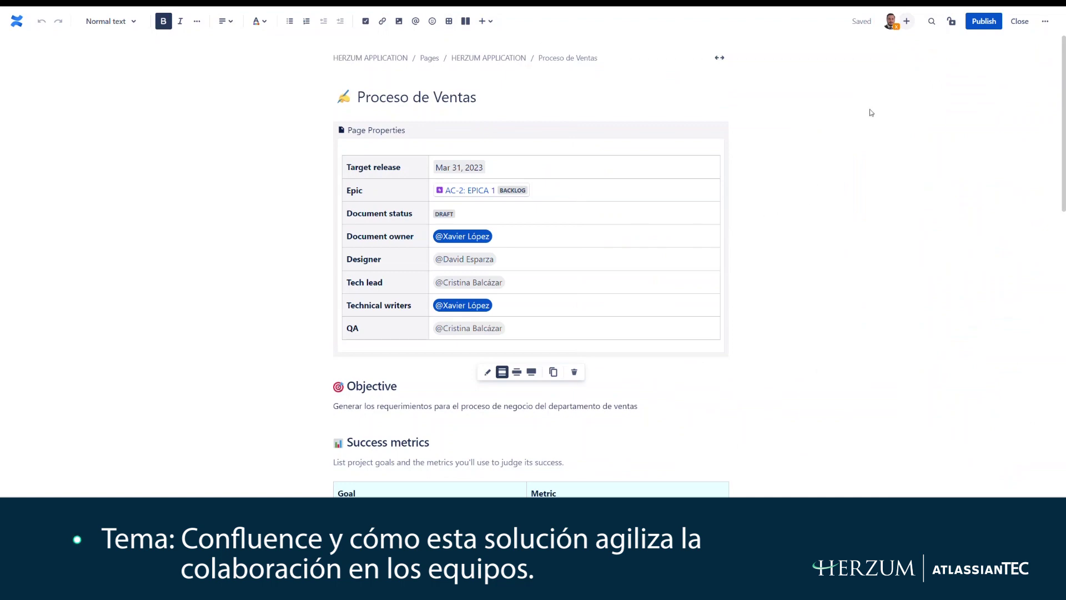
- Review the filled-in Proceso de Ventas draft through its requirements and publish the page
scroll(839, 222, "down", 15)
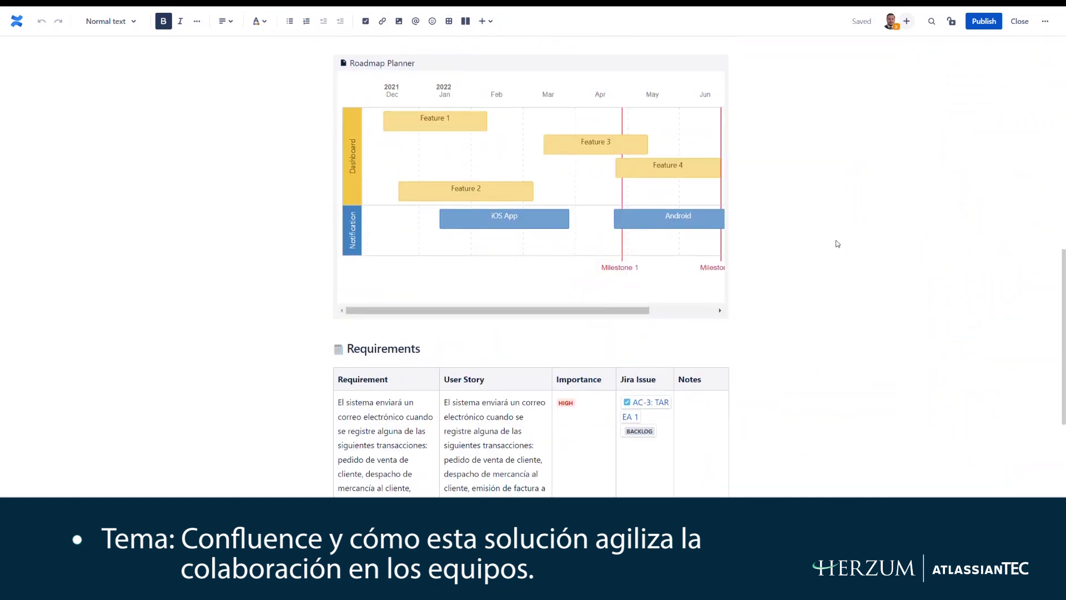
scroll(841, 245, "down", 6)
scroll(841, 244, "up", 15)
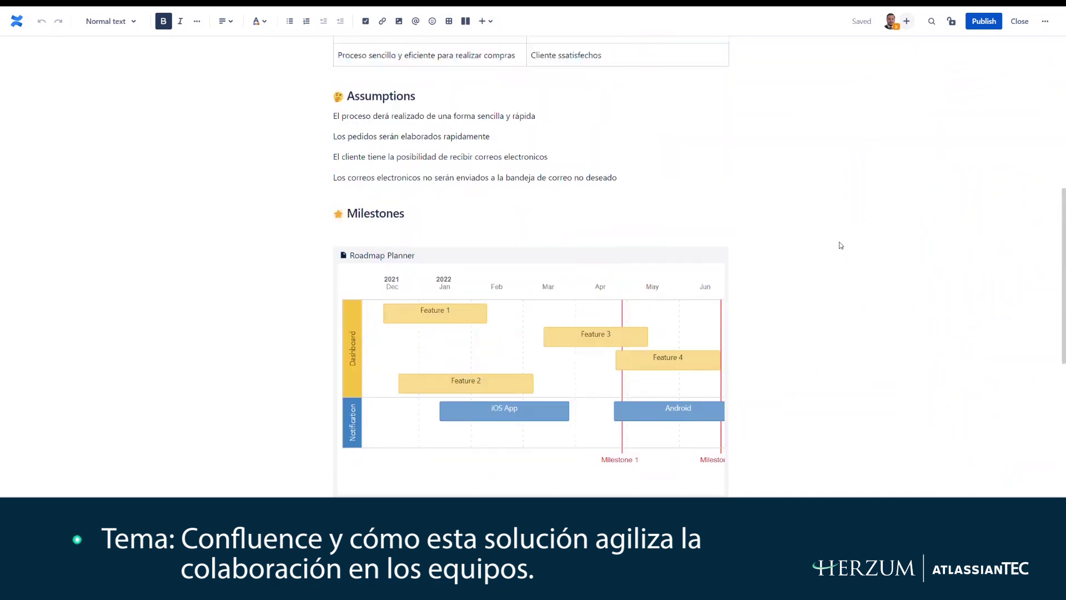
scroll(841, 239, "up", 4)
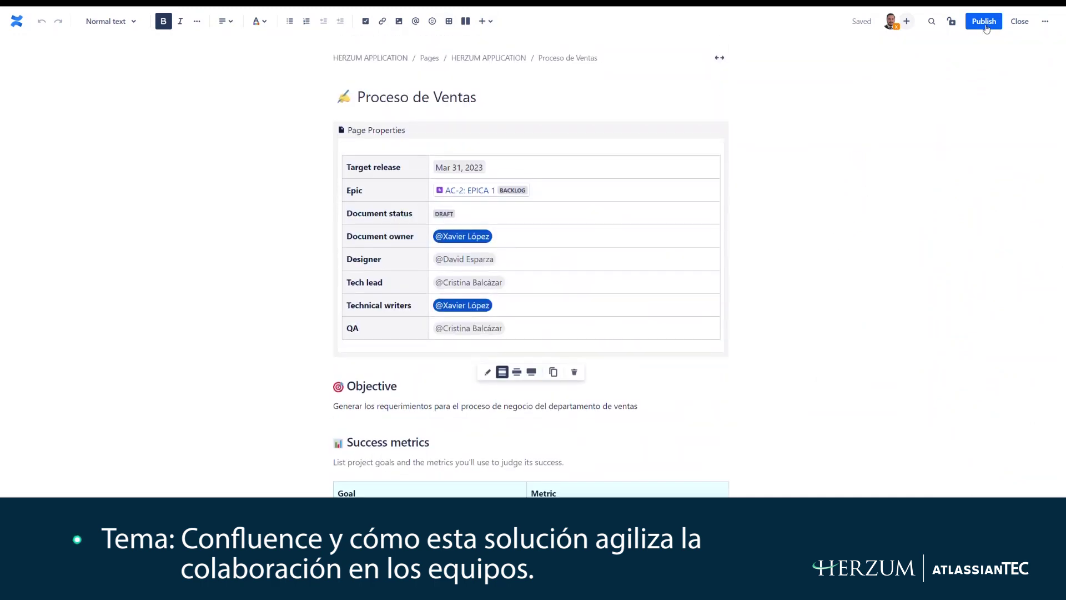
left_click(984, 22)
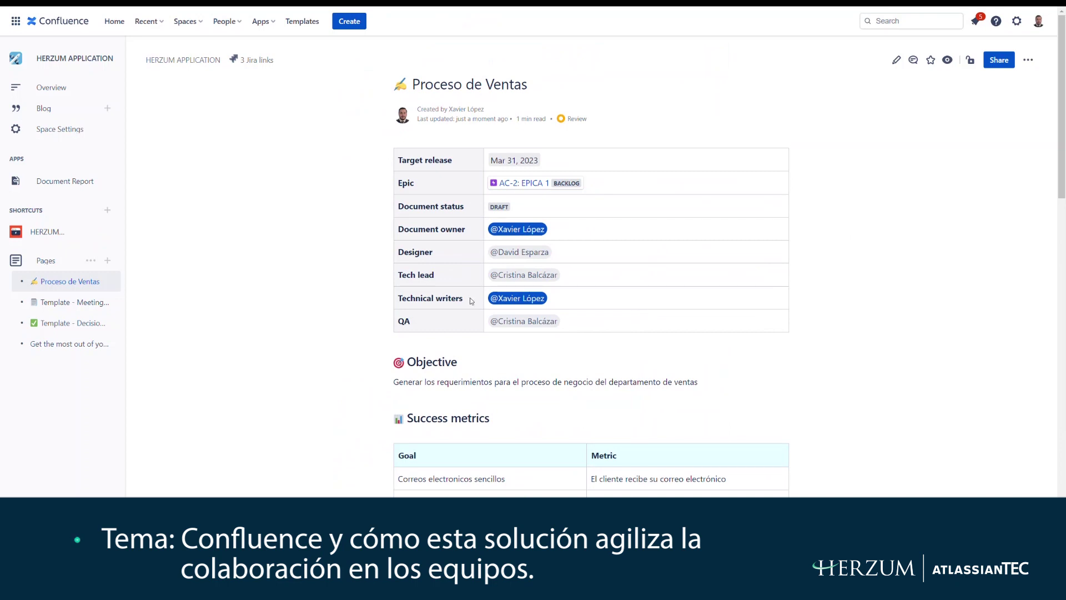
- Look through the published Proceso de Ventas page down to its comment area
left_click(998, 60)
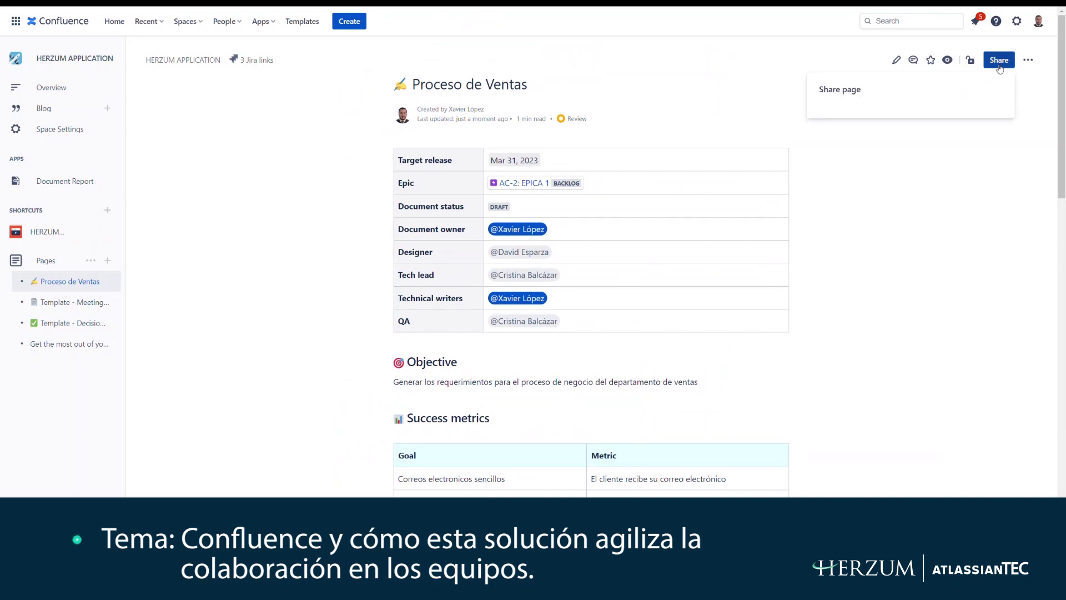
left_click(885, 302)
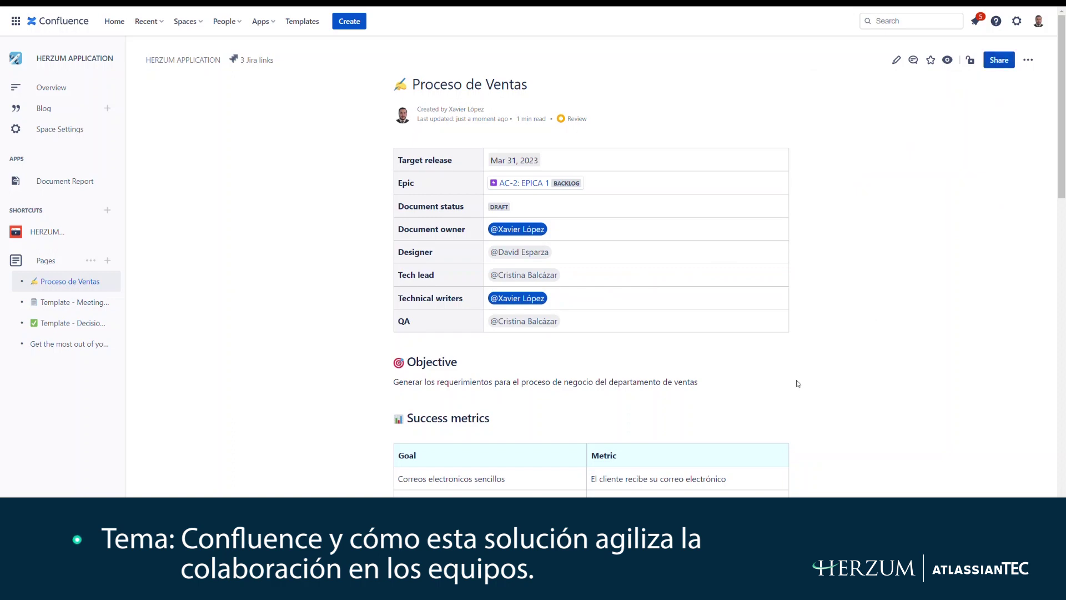
scroll(591, 278, "down", 15)
scroll(591, 266, "down", 3)
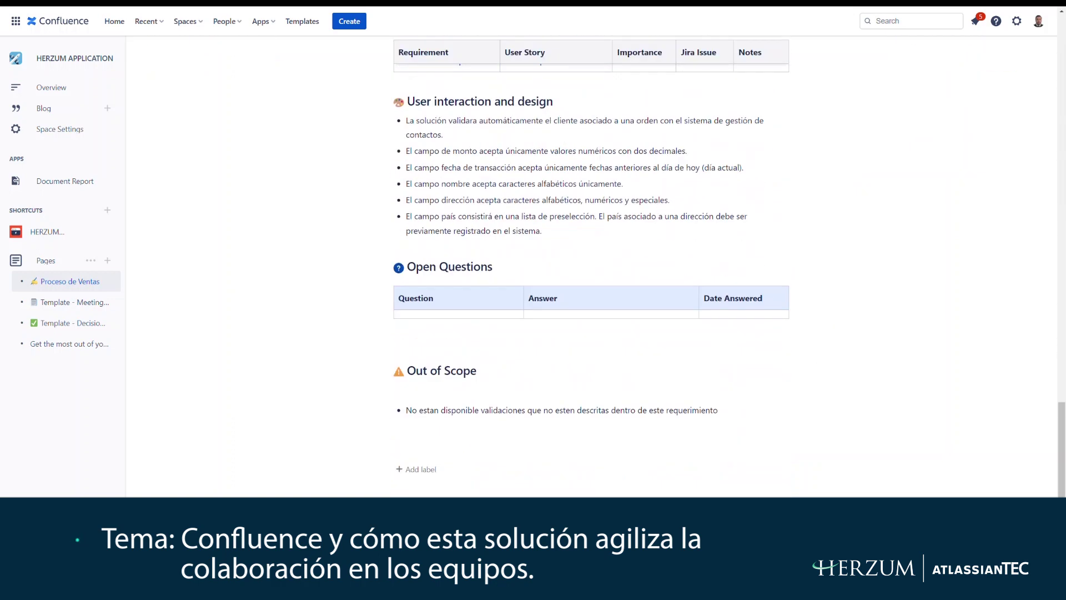
scroll(662, 336, "down", 3)
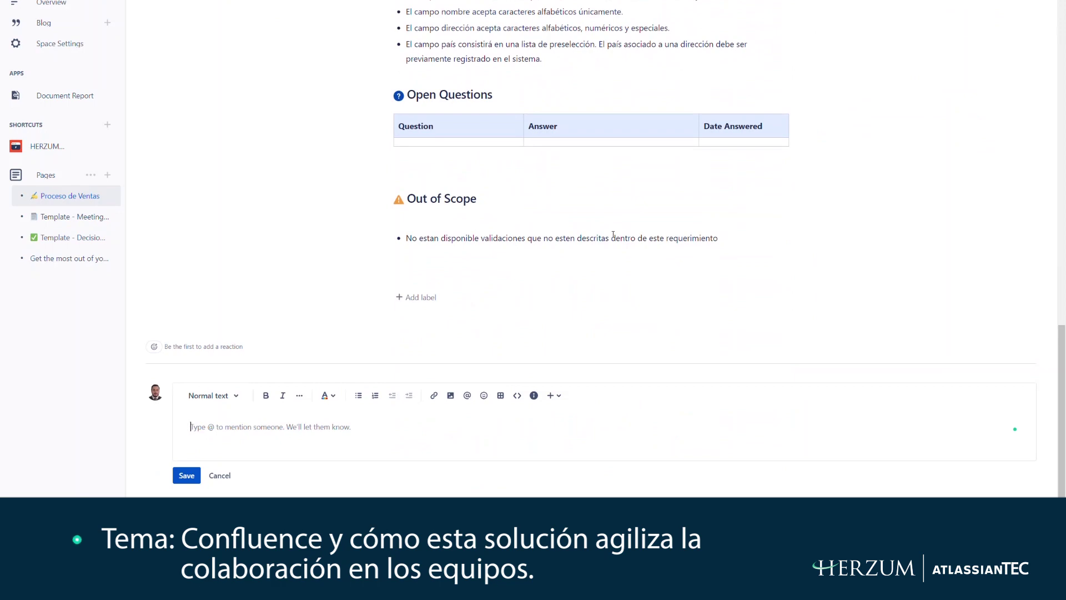
scroll(778, 346, "up", 15)
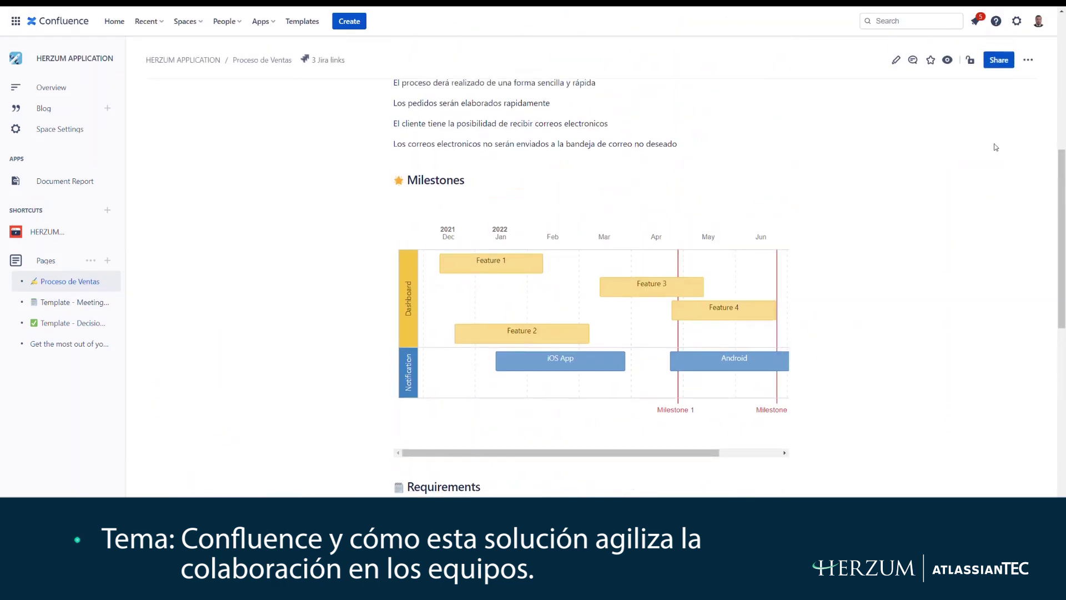
- Share the Proceso de Ventas page with the marketing group, adding the message "Inicie actividades de marketing"
left_click(997, 66)
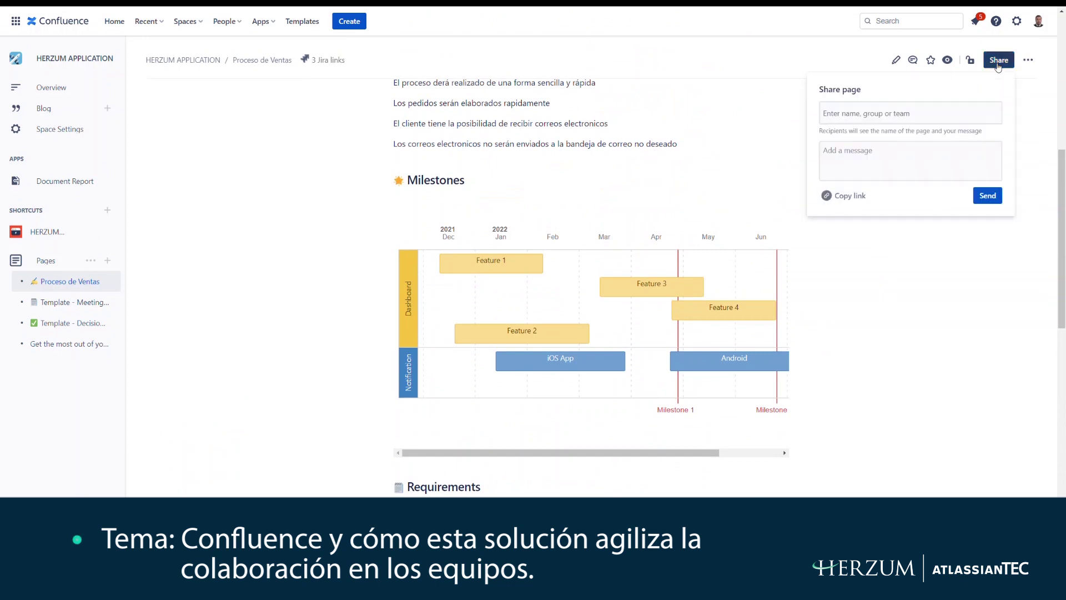
left_click(922, 111)
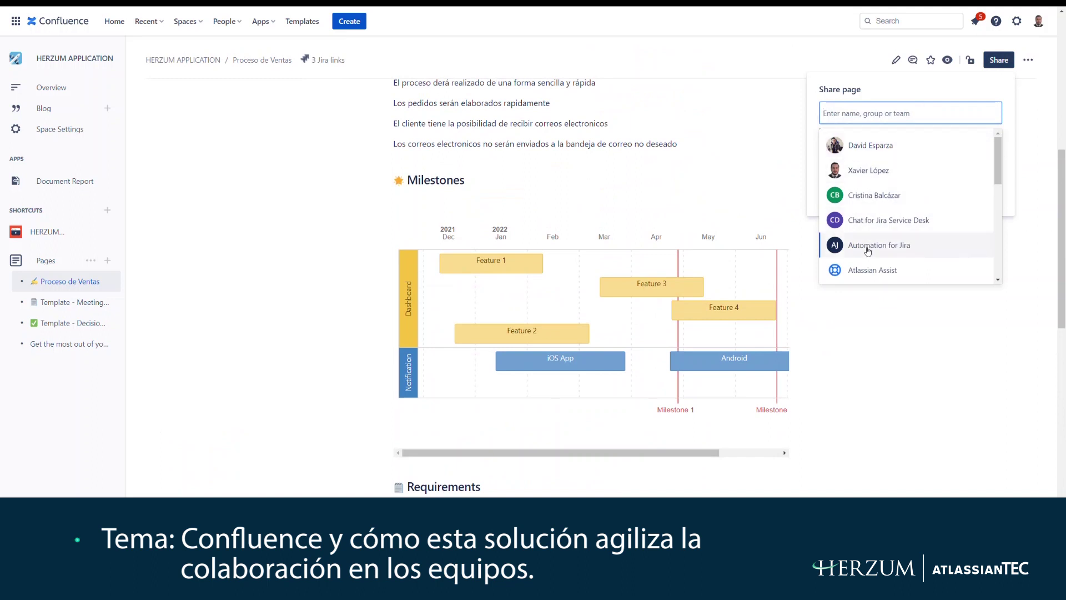
type("mark")
left_click(916, 144)
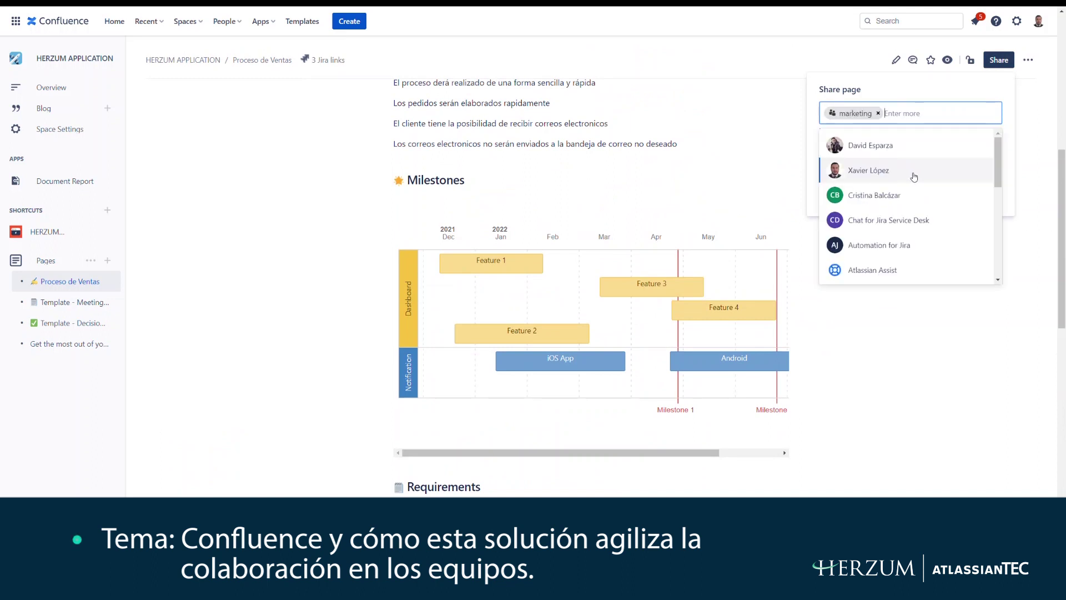
left_click(918, 96)
left_click(885, 156)
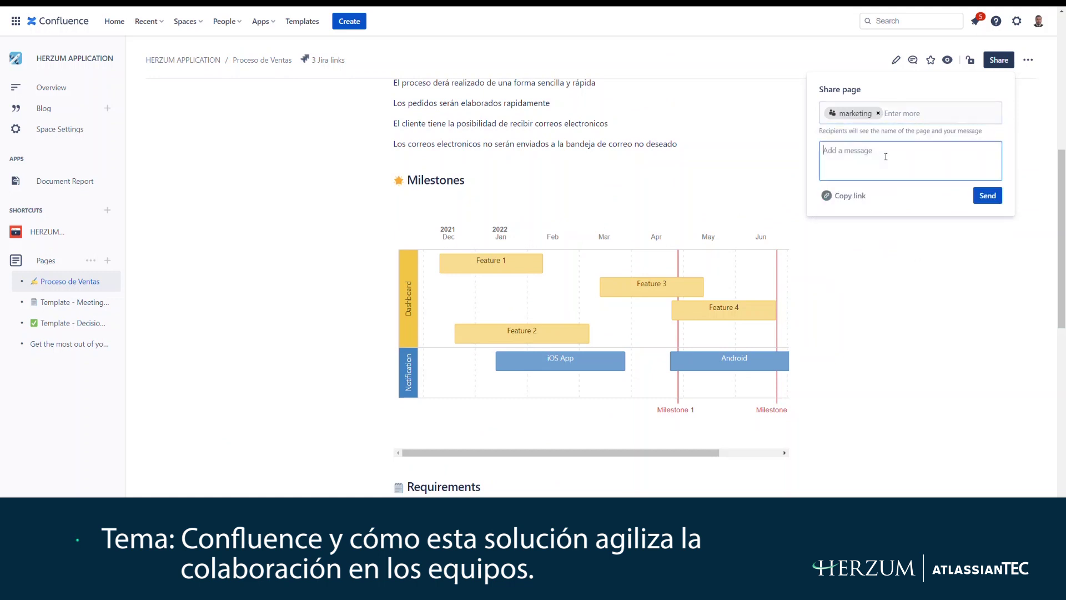
type("Inicie actividades de marketing")
left_click(986, 196)
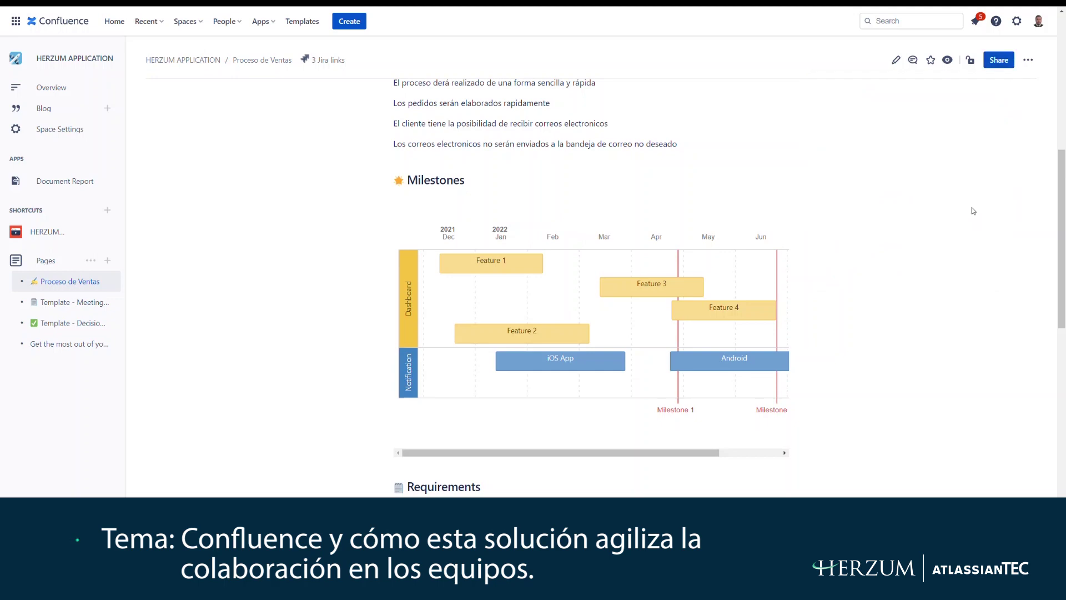
- Post a page comment that mentions the tech lead and says "validar el requerimiento por favor"
scroll(973, 211, "down", 15)
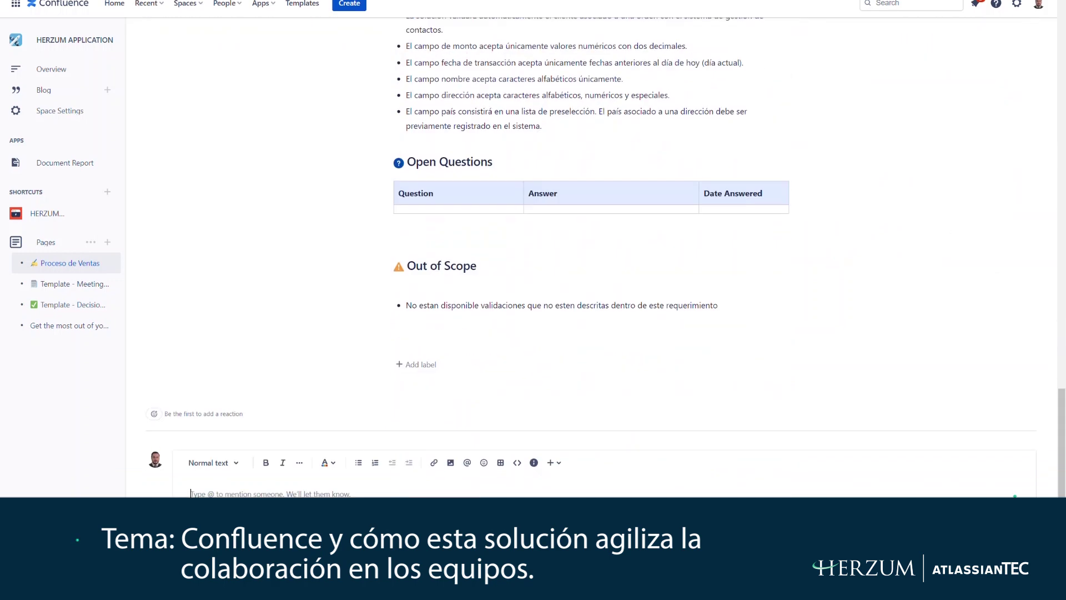
scroll(371, 430, "down", 2)
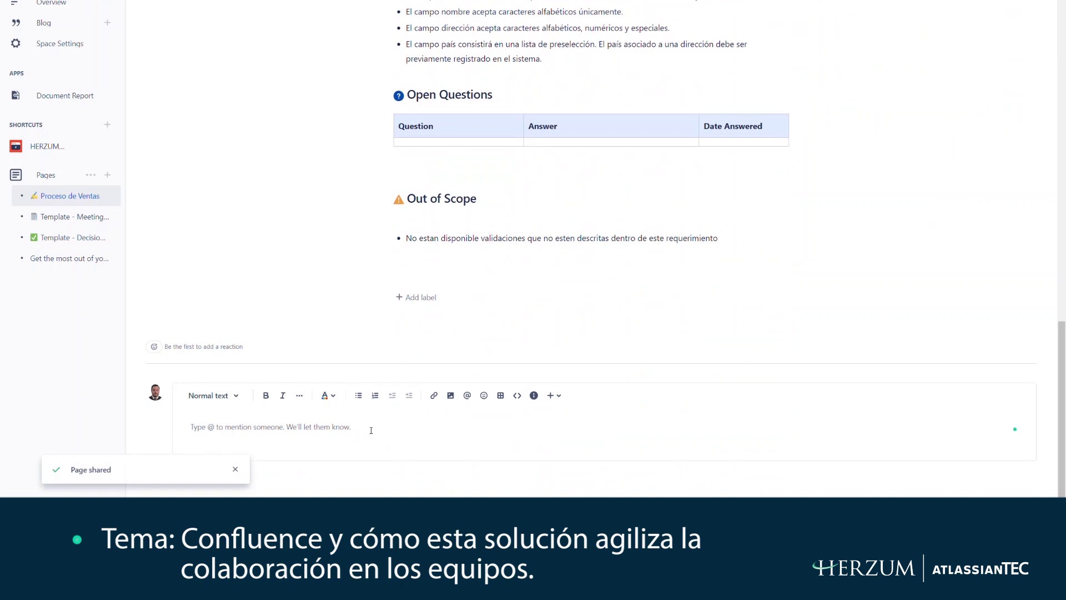
type("@")
left_click(272, 306)
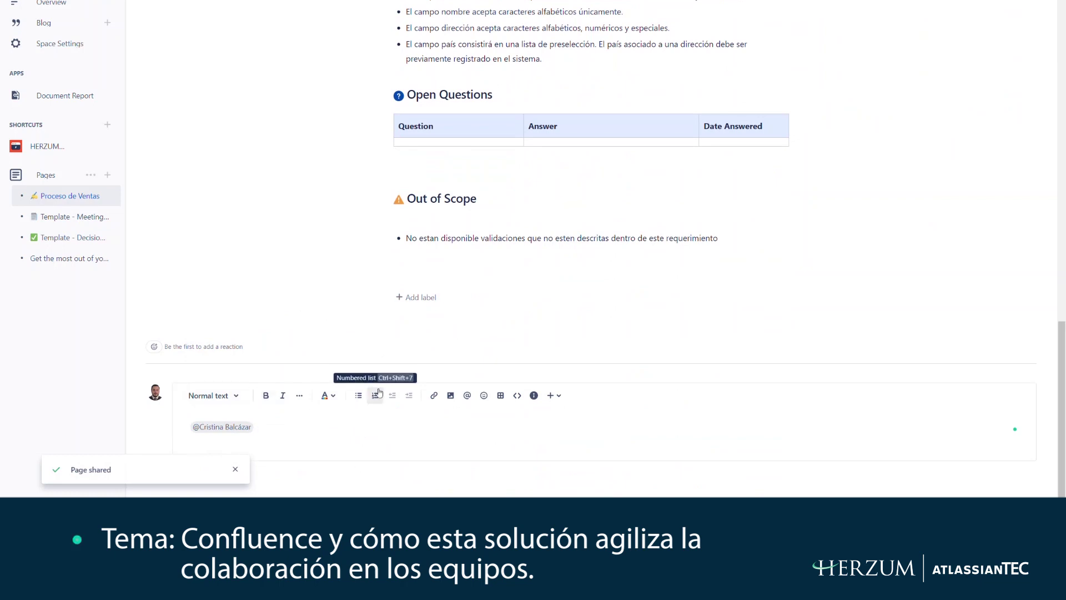
type("validar el requerimiento por favor")
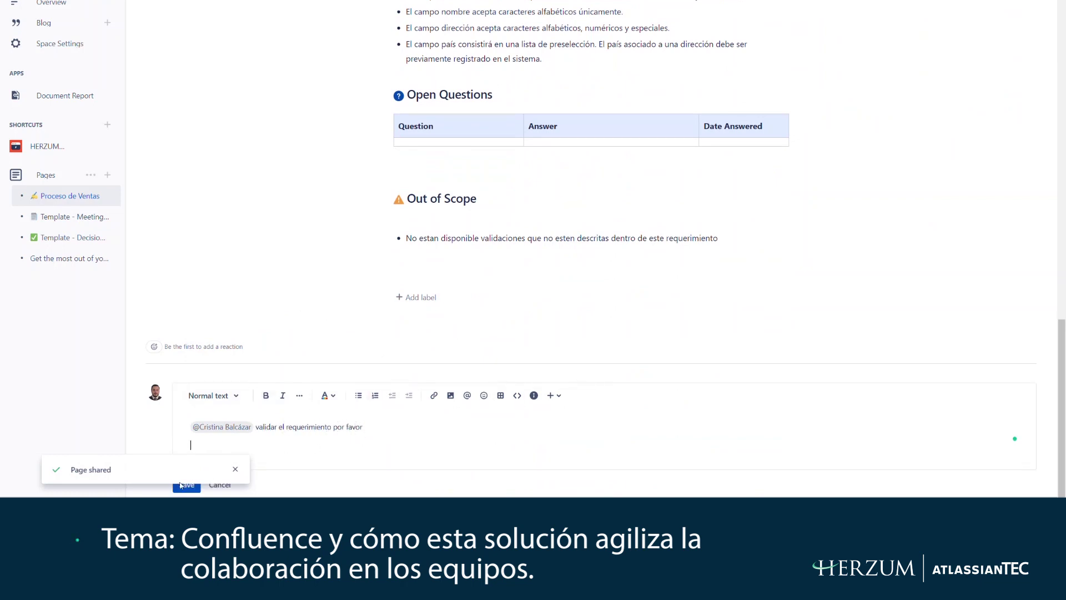
left_click(235, 468)
left_click(187, 484)
- Approve the Proceso de Ventas page, which is in Review status, without adding an approval comment
scroll(466, 416, "up", 15)
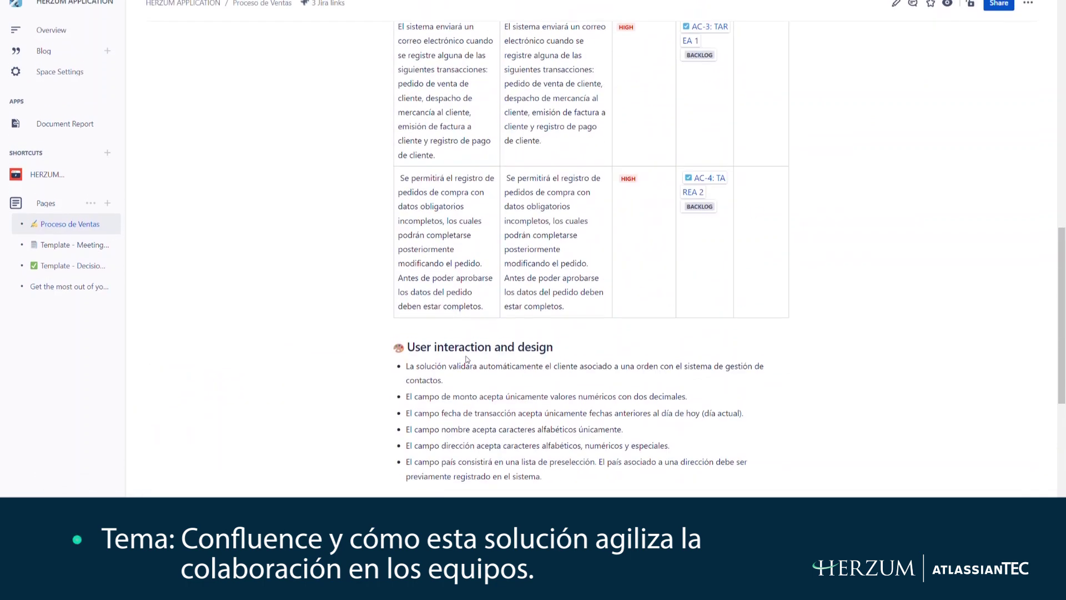
scroll(465, 416, "up", 5)
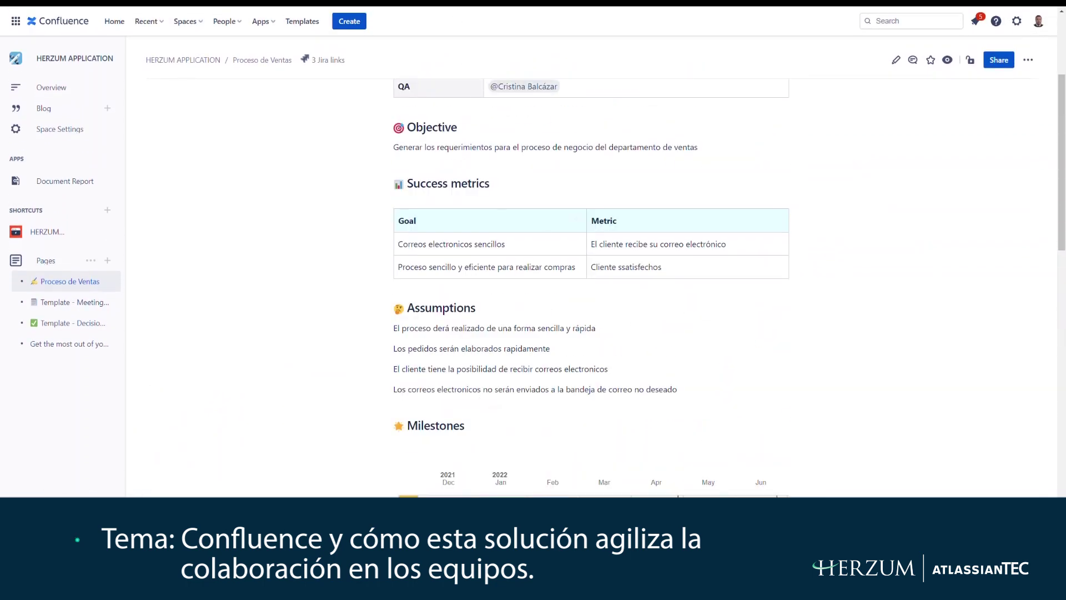
scroll(465, 417, "up", 5)
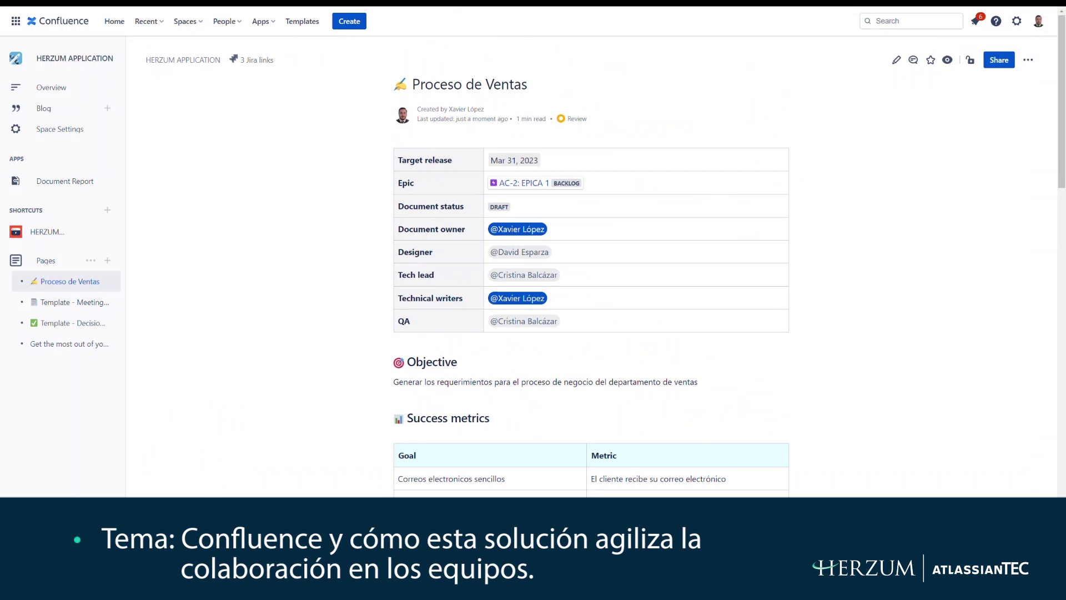
left_click(575, 120)
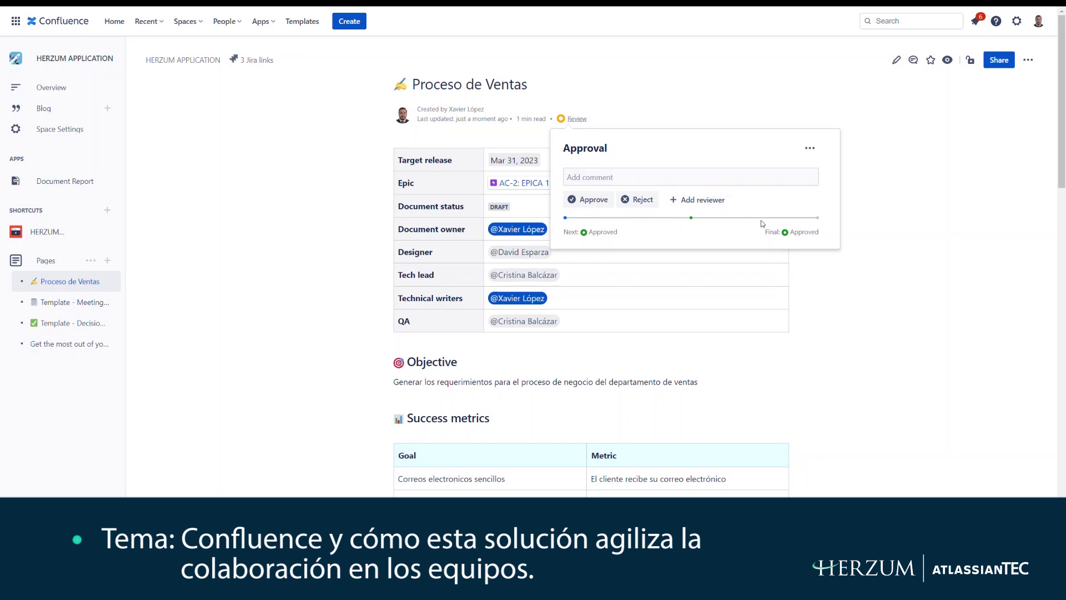
left_click(626, 200)
left_click(591, 202)
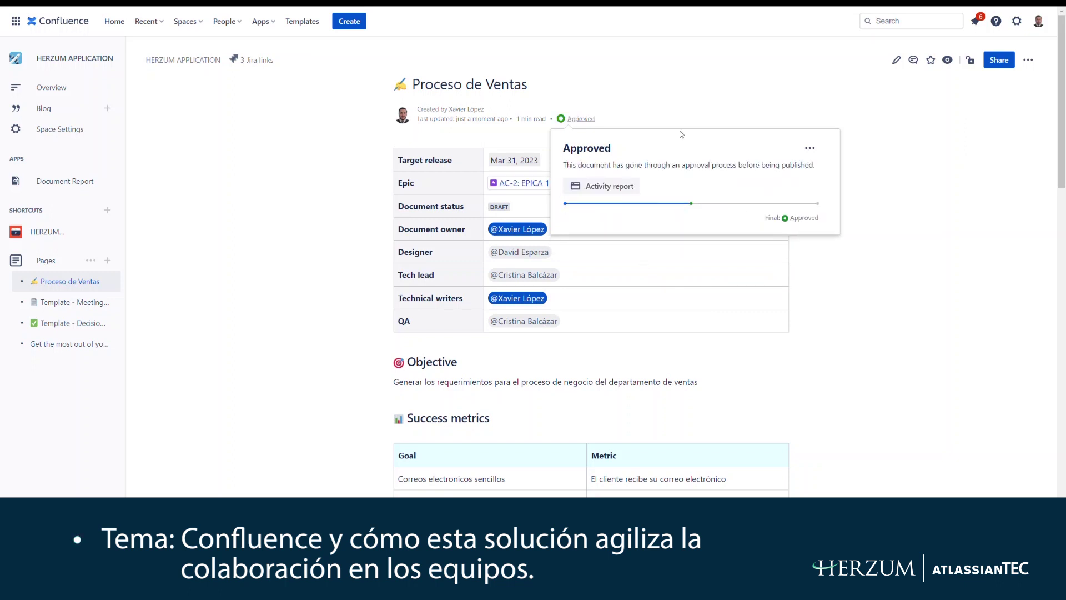
left_click(683, 97)
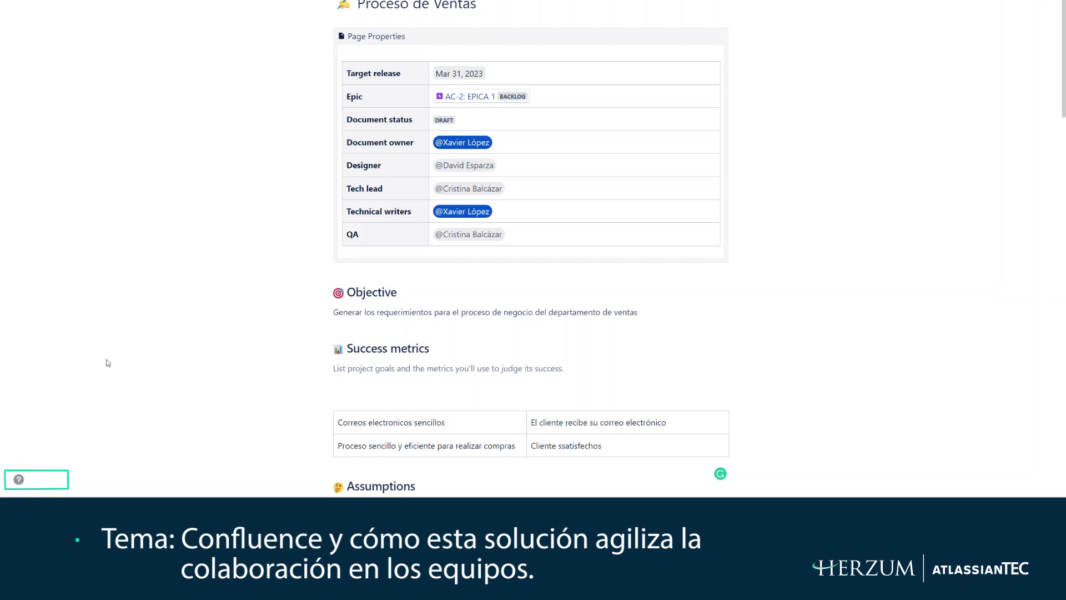
- Open the editor help on editing keyboard shortcuts and examine the shortcut and Markdown lists
left_click(13, 478)
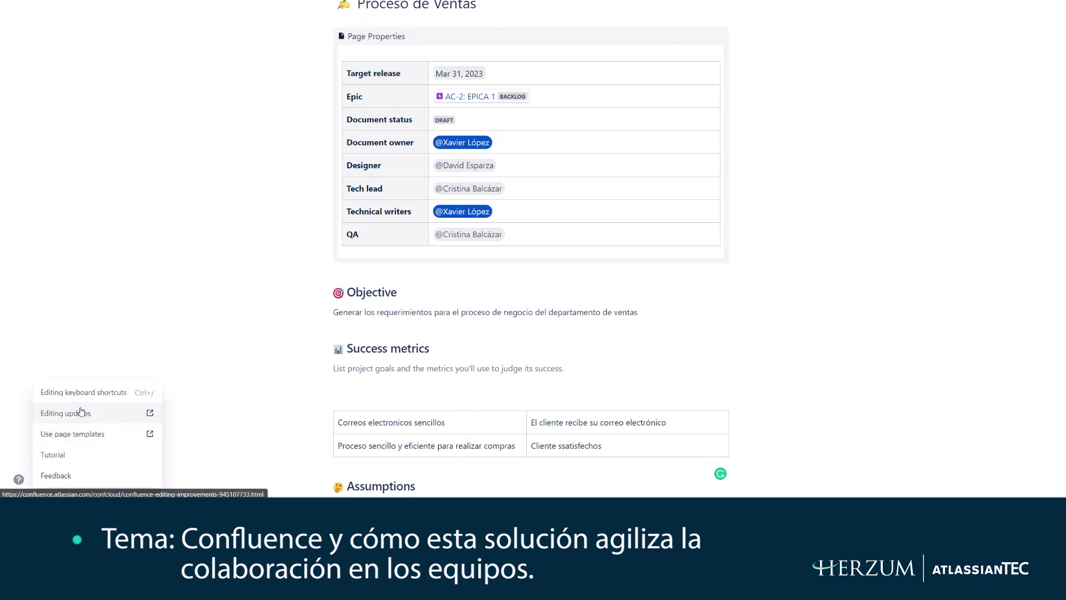
left_click(89, 393)
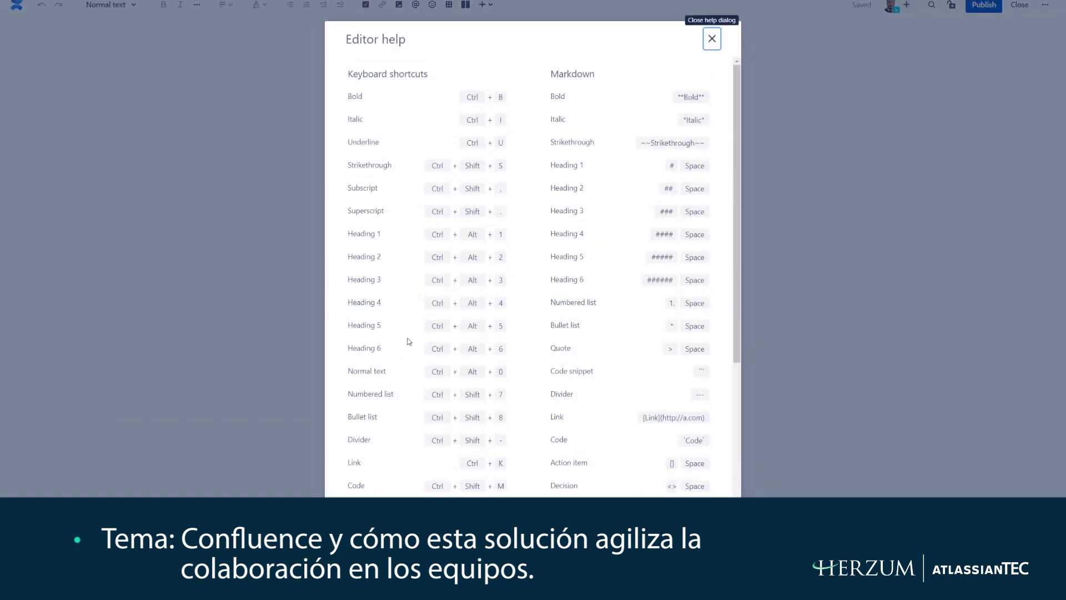
left_click_drag(737, 127, 736, 91)
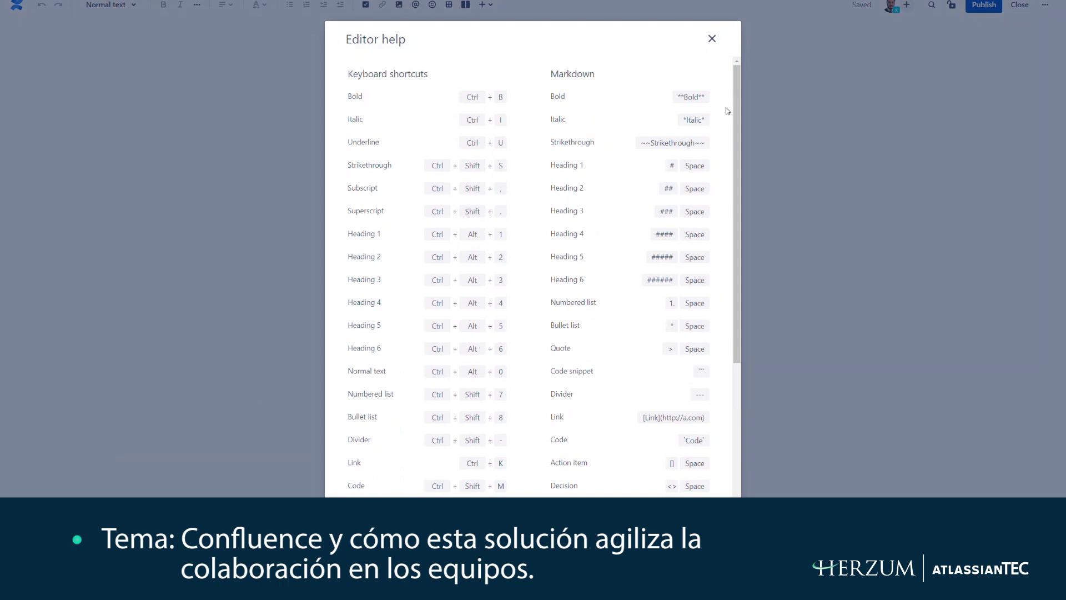
mouse_move(734, 97)
left_mouse_down()
mouse_move(736, 232)
mouse_move(748, 93)
left_mouse_up()
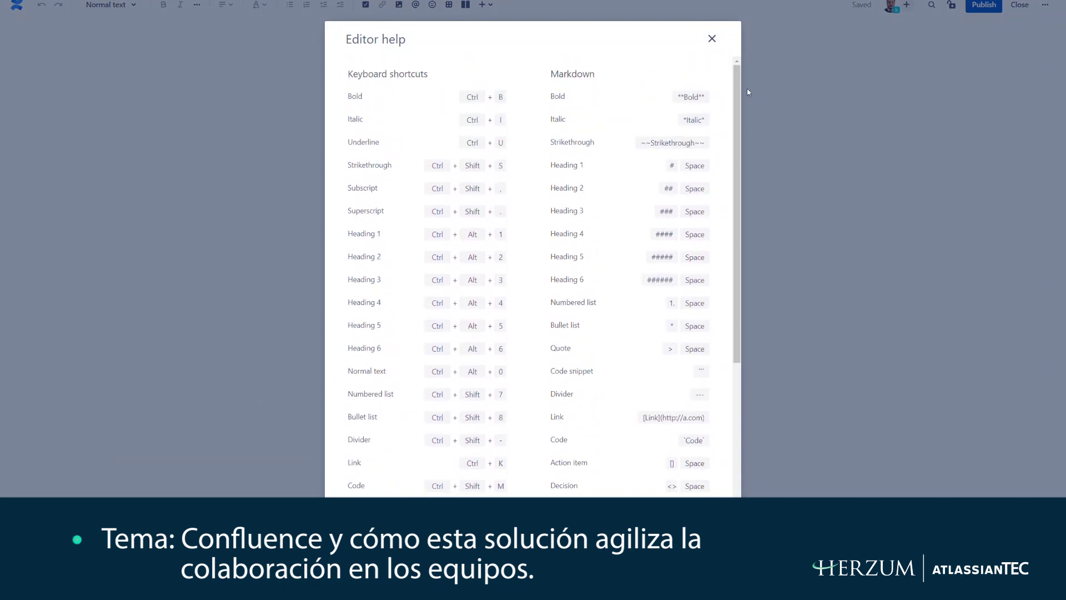